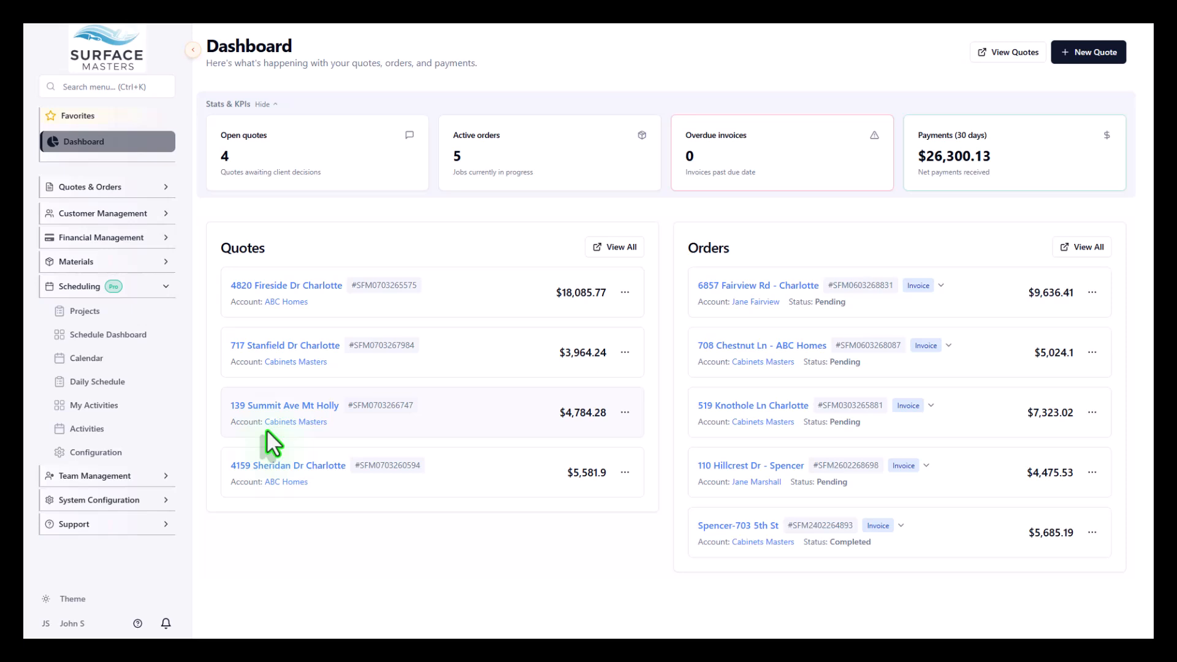
# Open the $4,784.28 Cabinets Masters quote and start its conversion to an order with project creation enabled
pyautogui.click(293, 408)
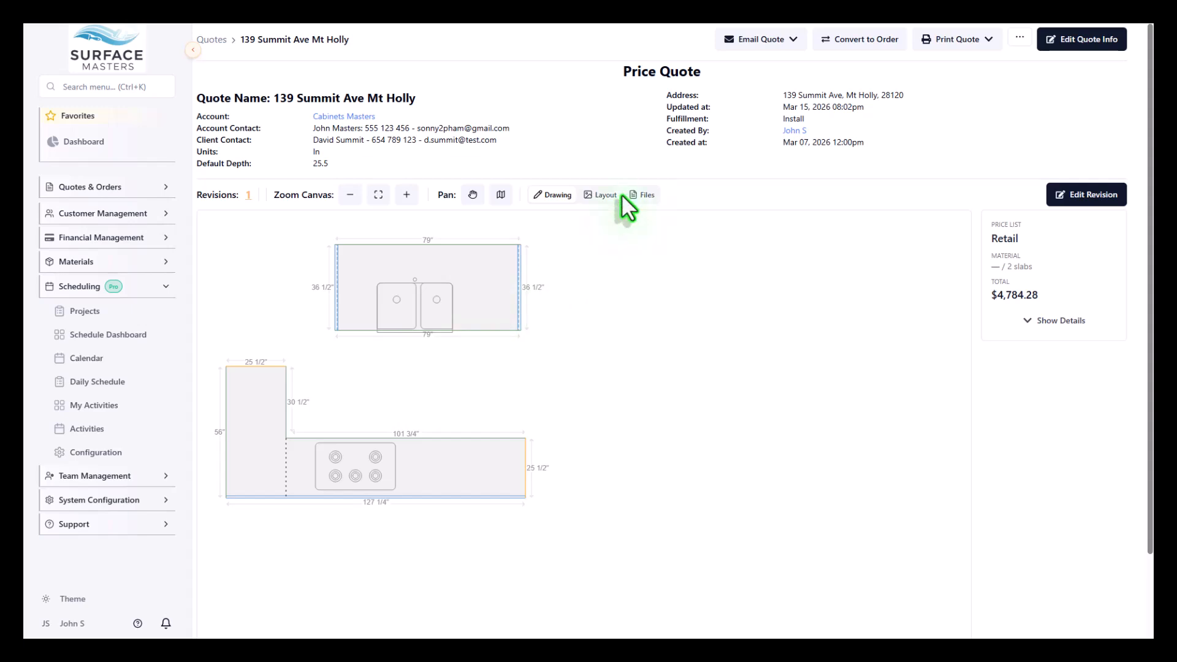
pyautogui.click(881, 39)
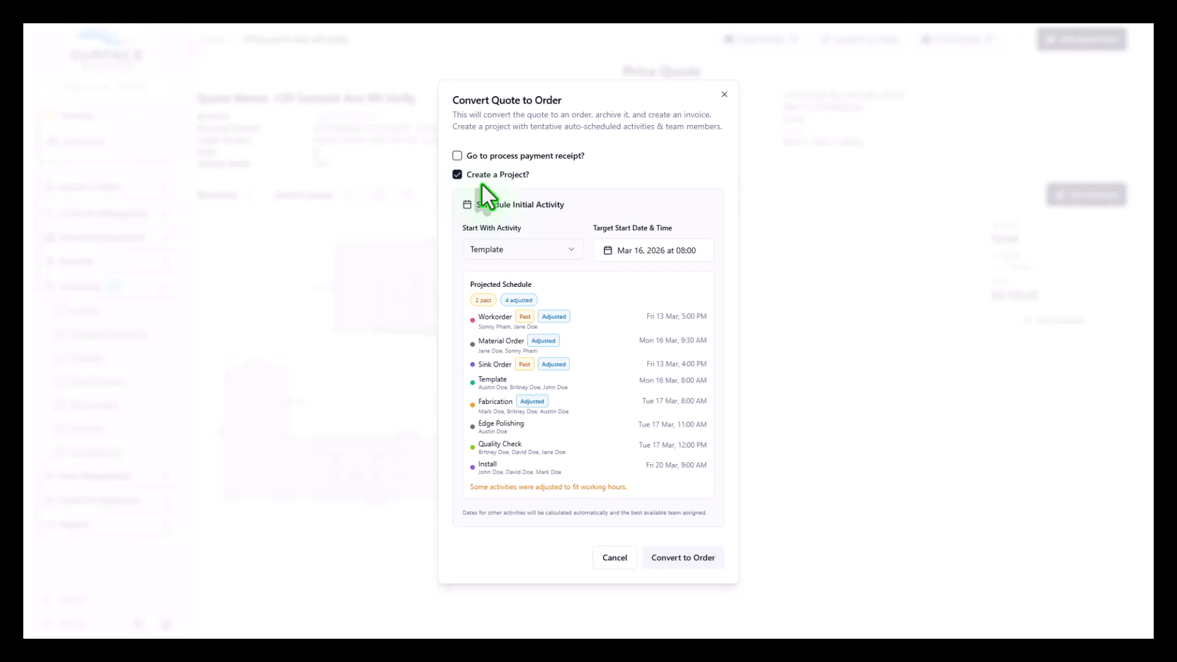
pyautogui.click(458, 175)
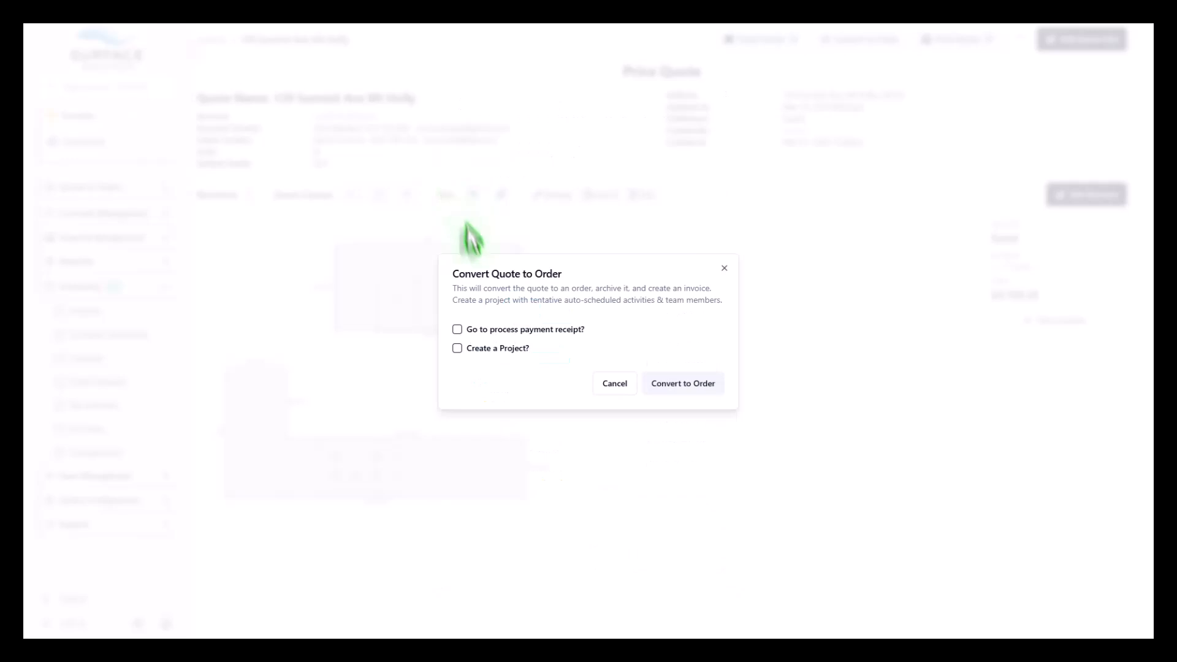
pyautogui.click(458, 348)
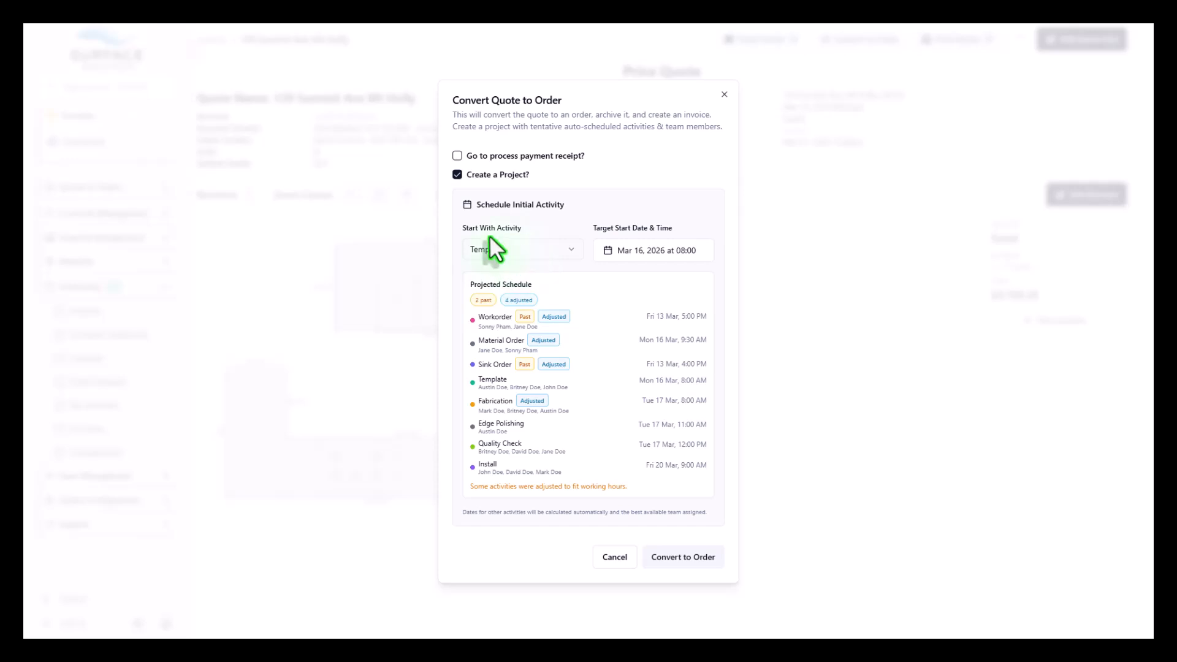
# Schedule the project to start with the Template activity on Mar 18, 2026 at 10:00
pyautogui.click(527, 258)
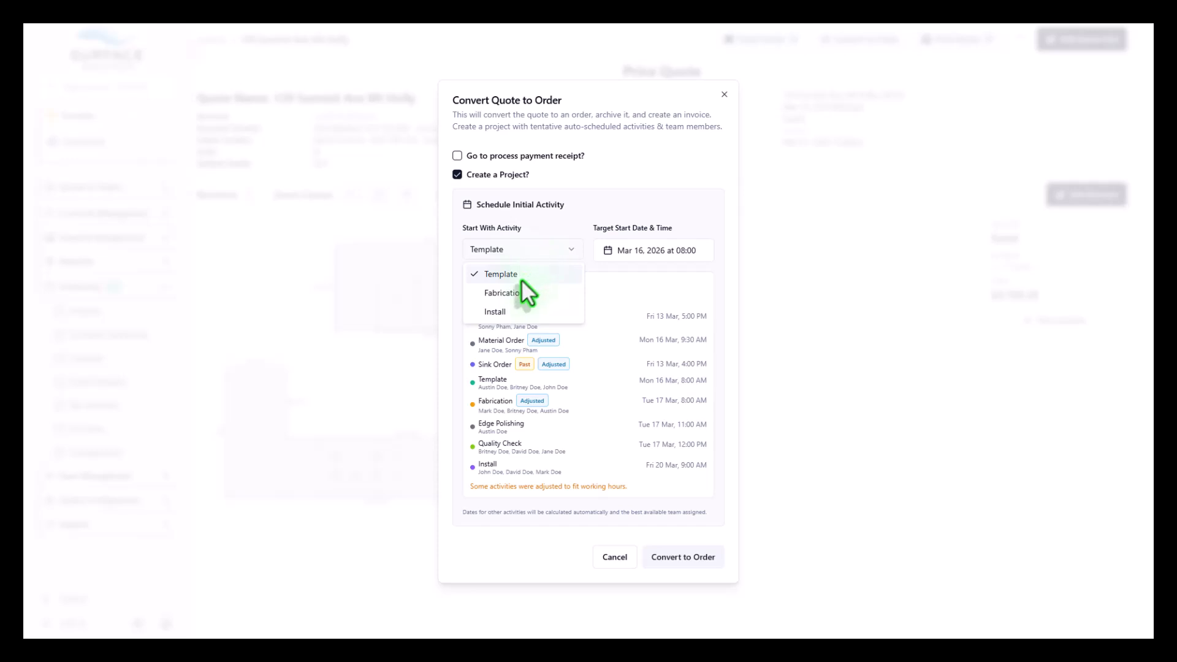
pyautogui.click(514, 276)
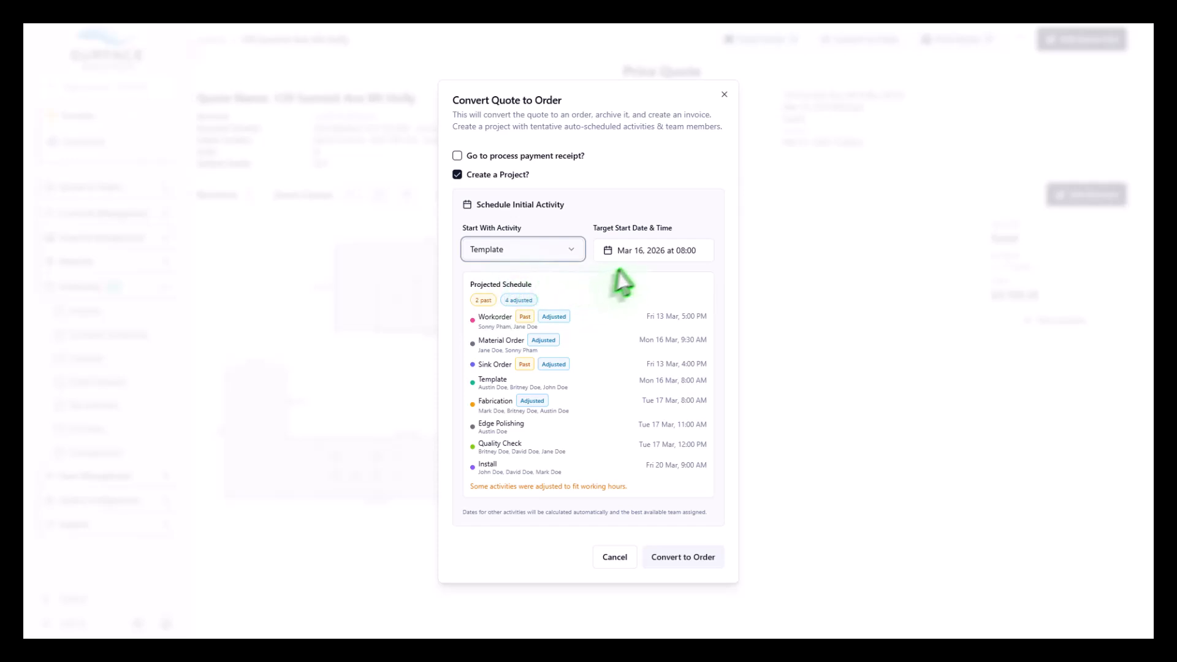
pyautogui.click(643, 267)
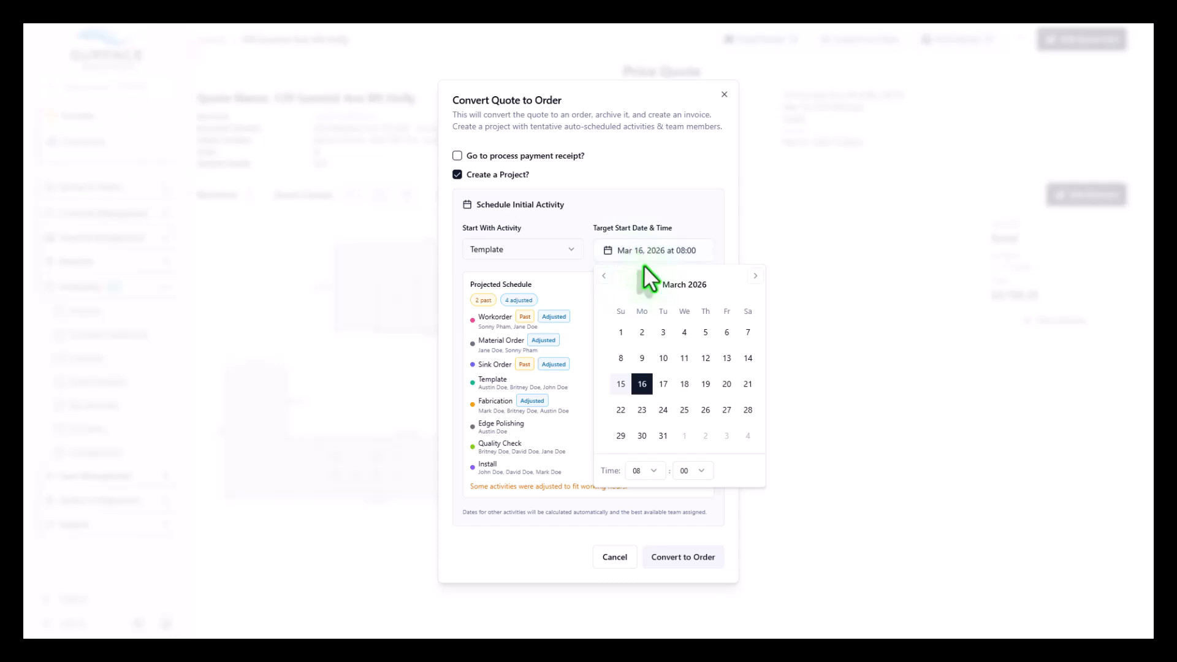
pyautogui.click(684, 384)
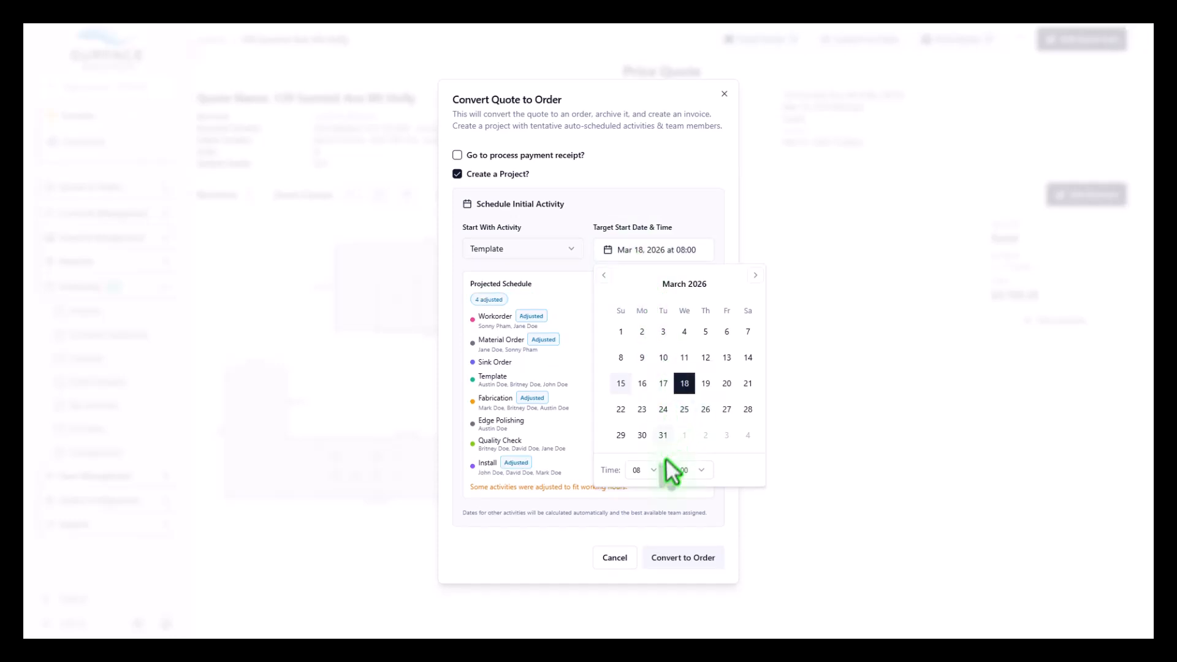
pyautogui.click(648, 470)
pyautogui.scroll(-3, 658, 510)
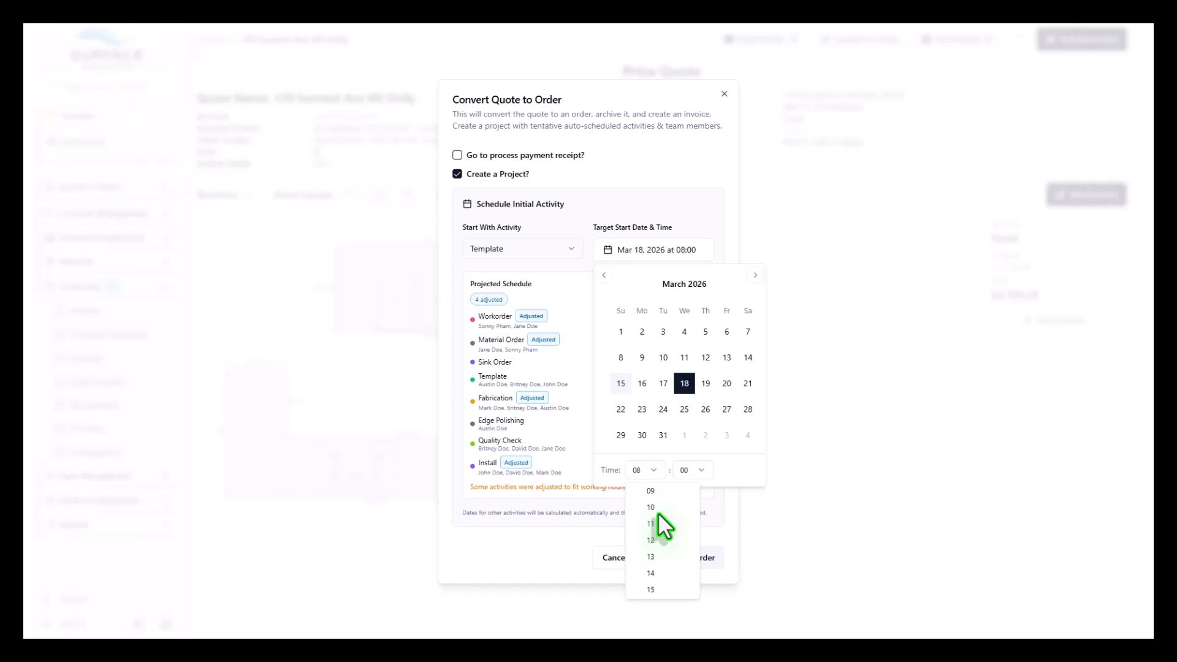
pyautogui.click(657, 508)
pyautogui.click(630, 172)
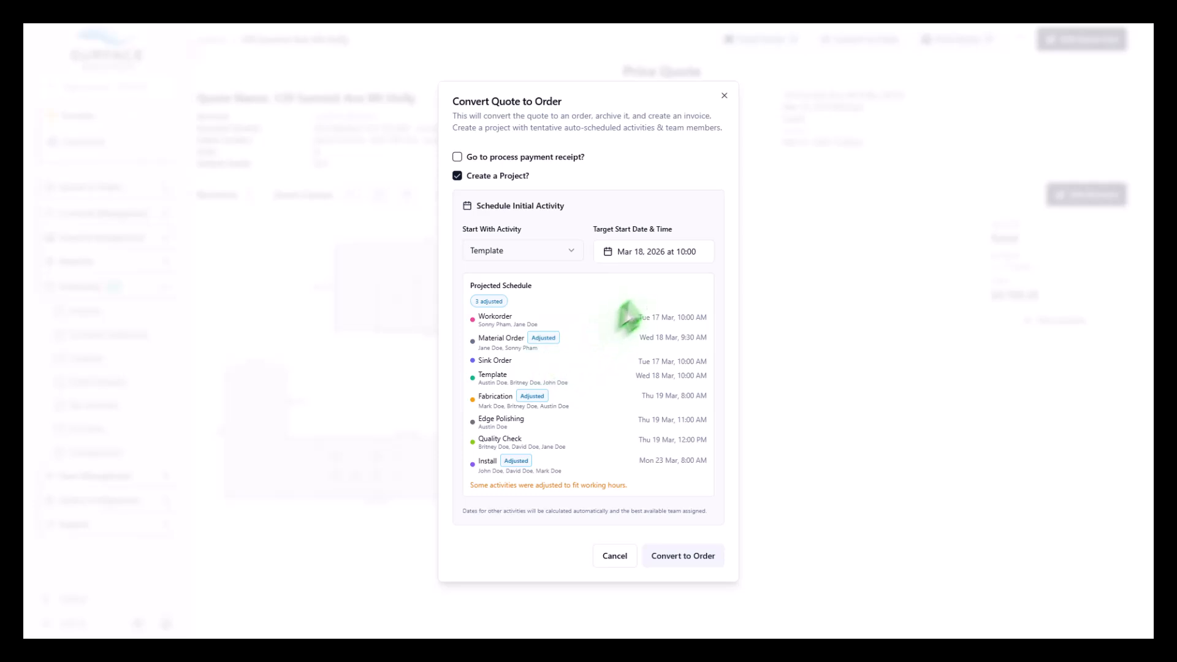
# Try Mar 19, 2026 as the project's target start date
pyautogui.click(672, 263)
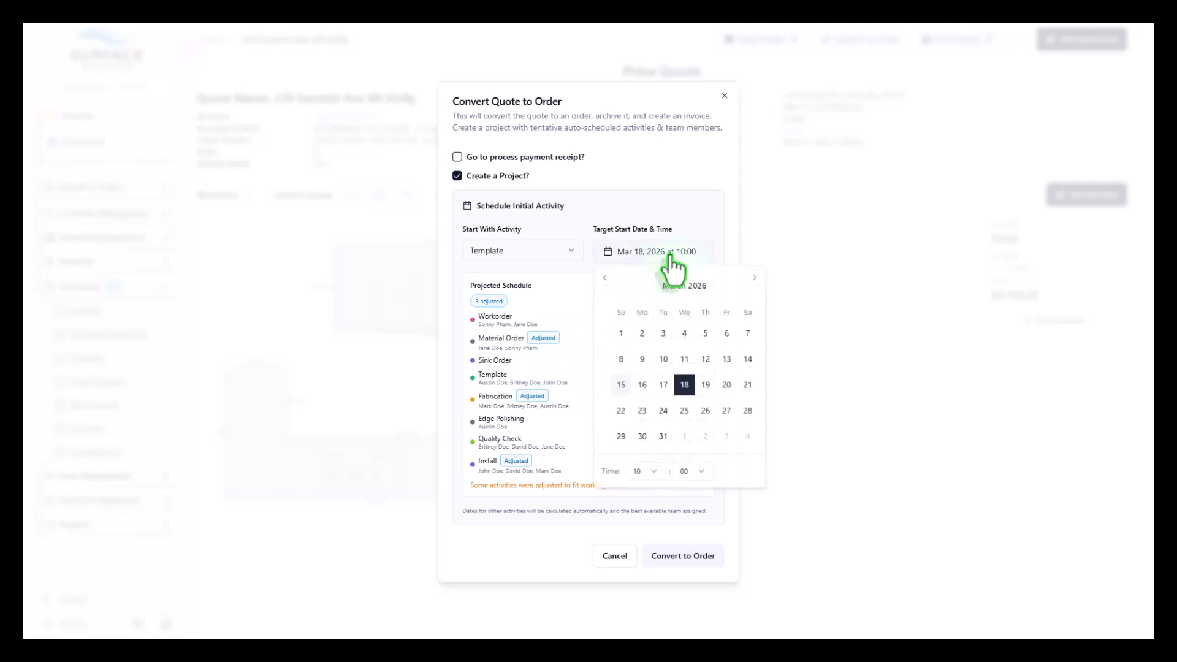
pyautogui.click(705, 385)
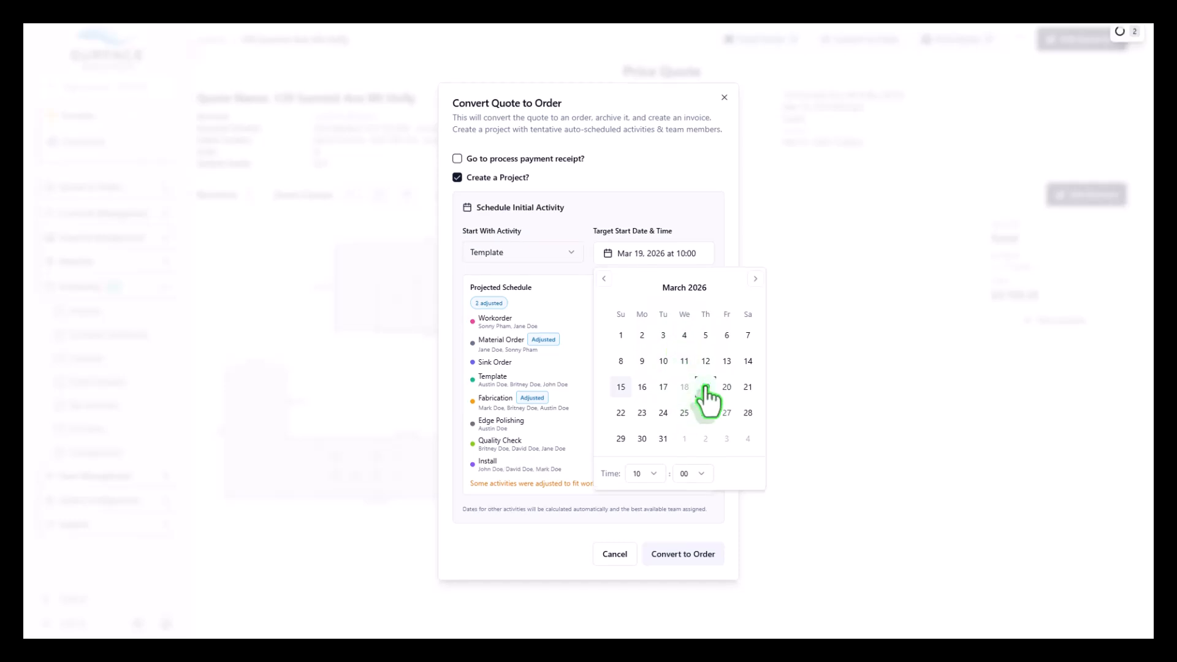
pyautogui.click(572, 212)
# Set the target start date to Mar 18, 2026 and convert the quote to an order with its project
pyautogui.click(661, 264)
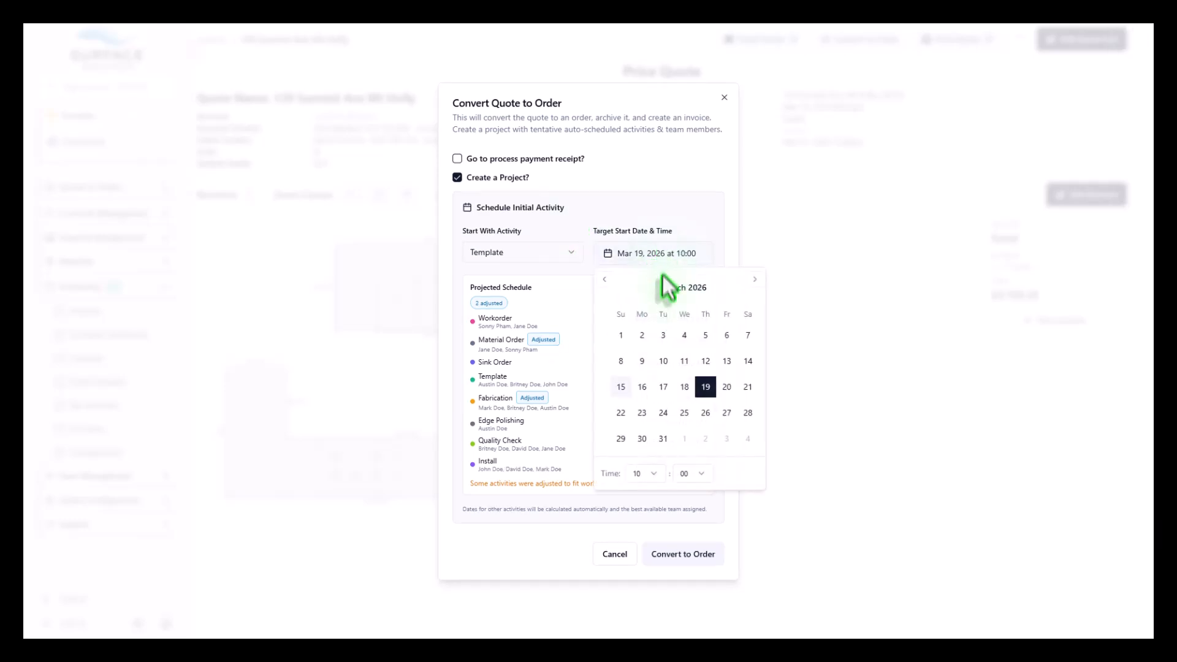
pyautogui.click(680, 386)
pyautogui.click(644, 190)
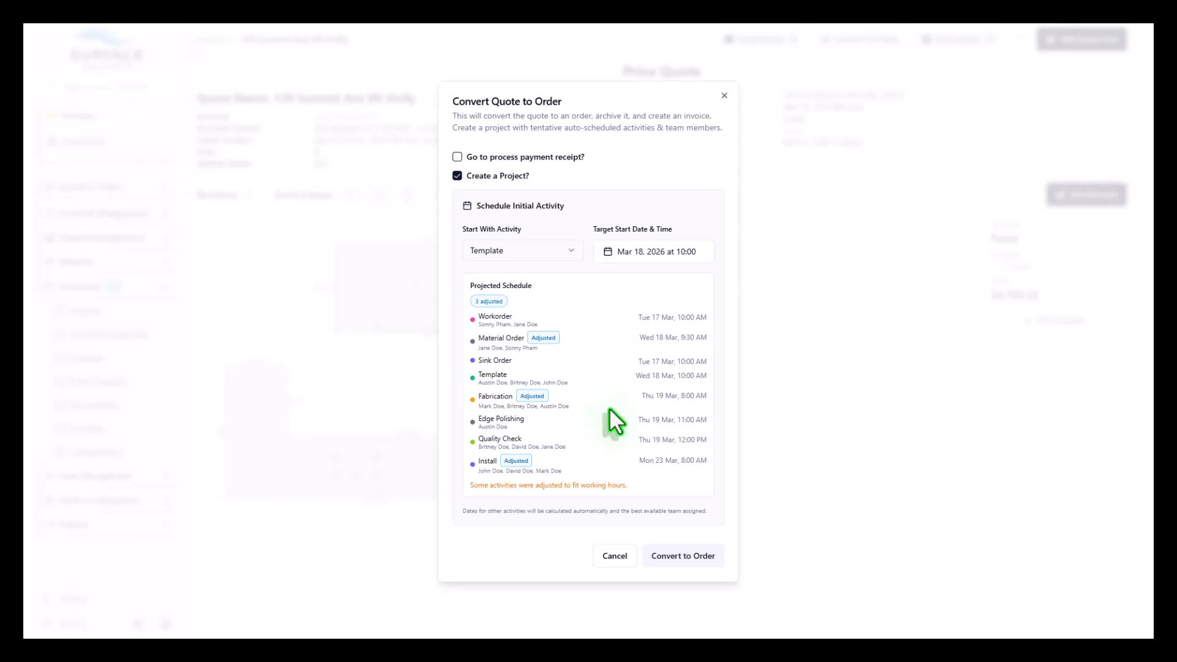
pyautogui.click(672, 557)
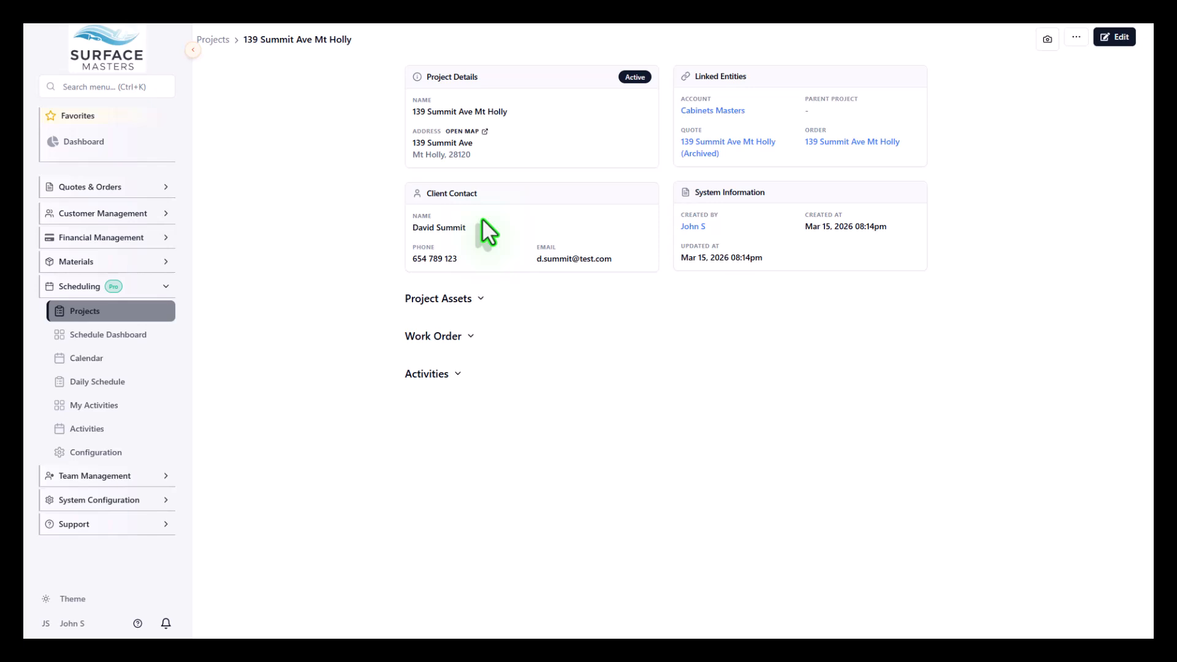
# Examine the new project's assets and work order details, collapsing each section when done
pyautogui.click(474, 301)
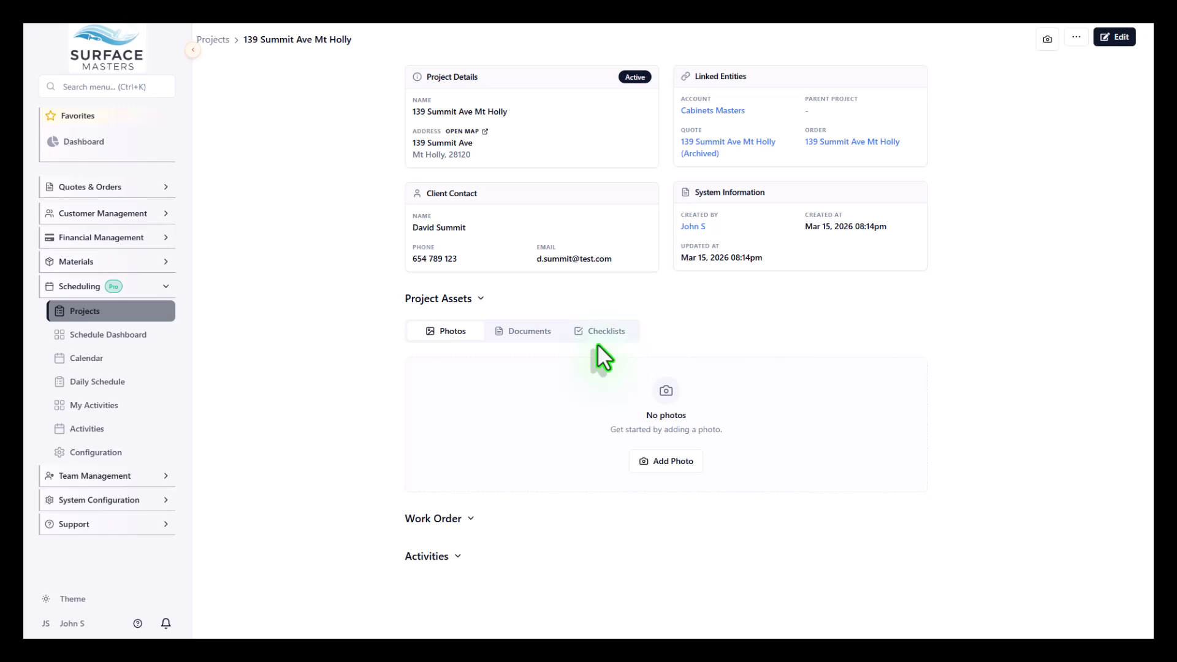
pyautogui.click(474, 299)
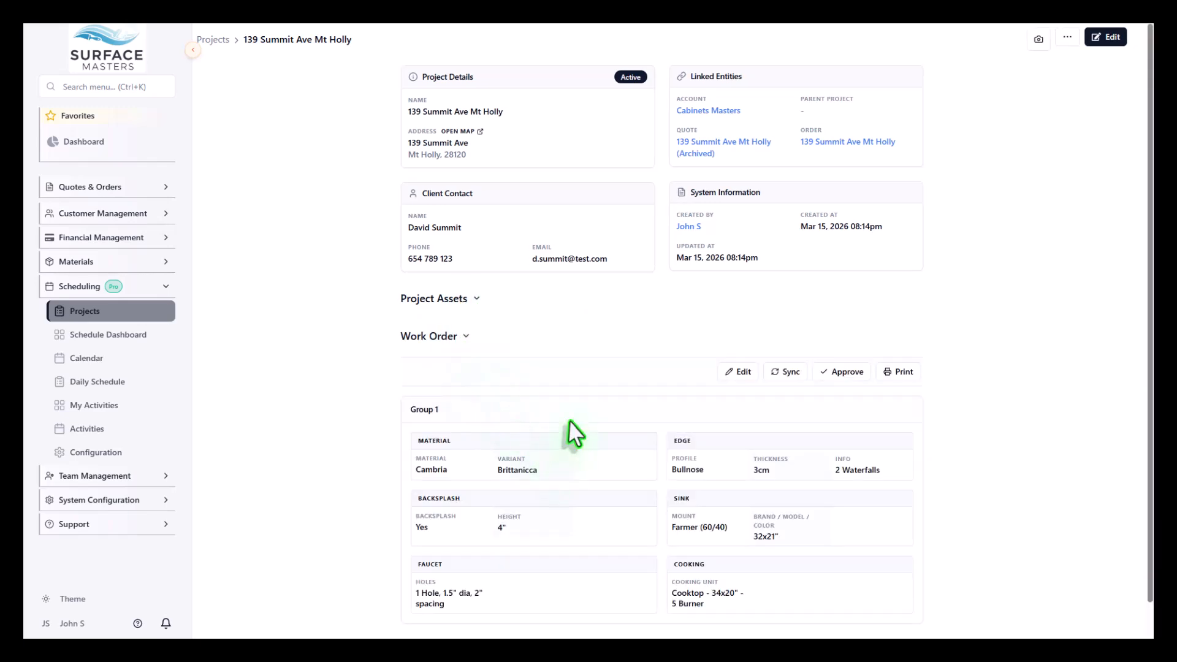
pyautogui.scroll(-1, 572, 433)
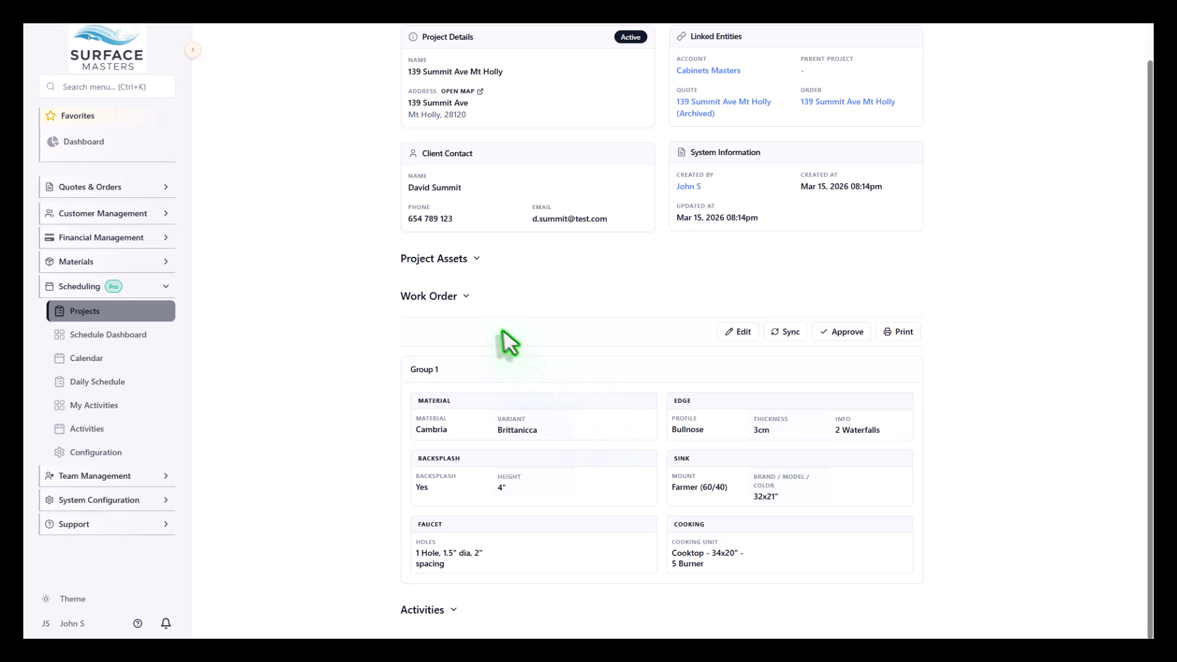
pyautogui.click(468, 297)
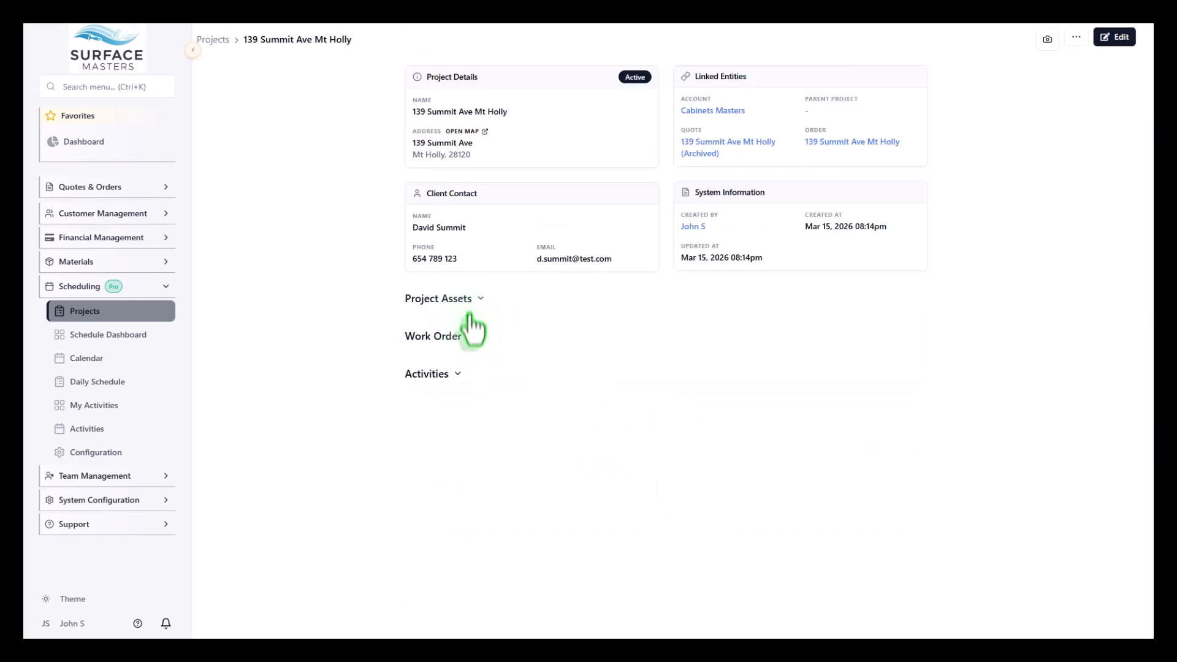
# Expand the project's activities and review the schedule and assigned crew from Workorder through Install
pyautogui.click(454, 373)
pyautogui.scroll(-5, 494, 393)
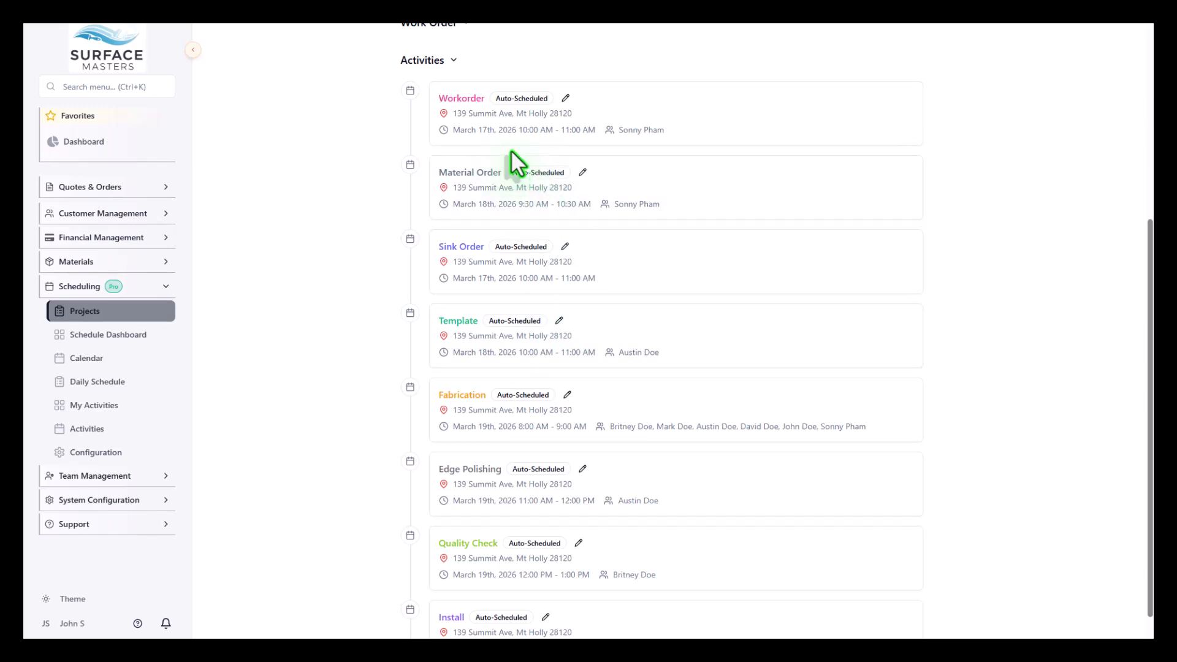
pyautogui.scroll(-1, 510, 151)
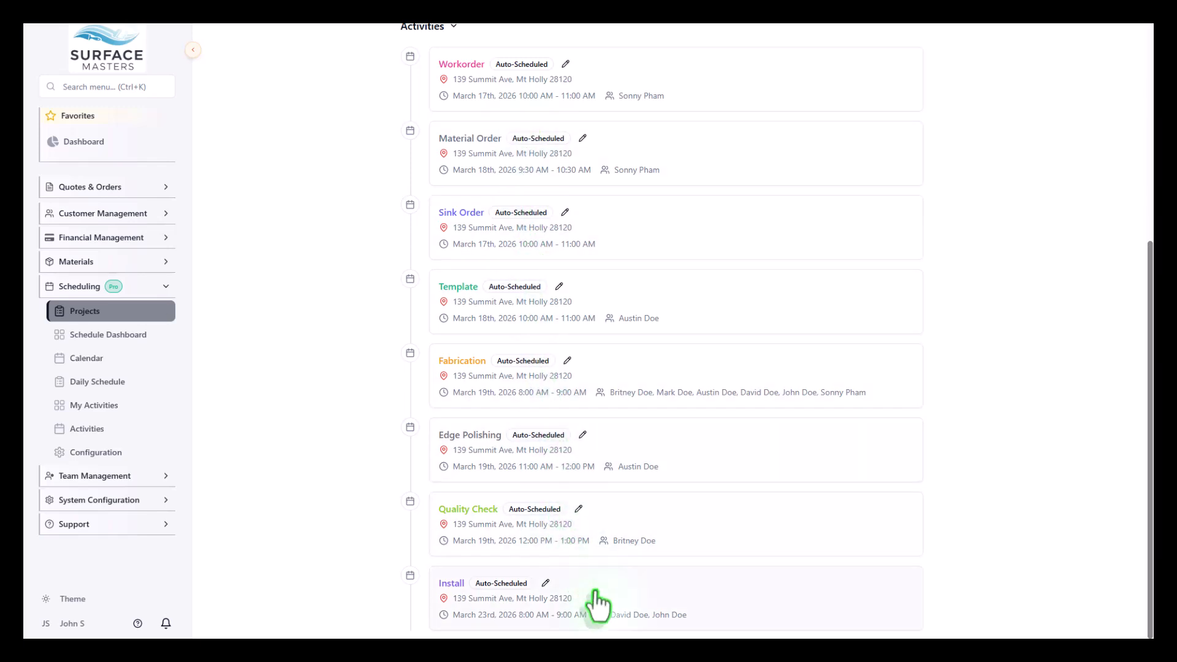
# Examine the Install activity's schedule, time lock, assignee, location and notes settings, and leave without saving
pyautogui.click(546, 583)
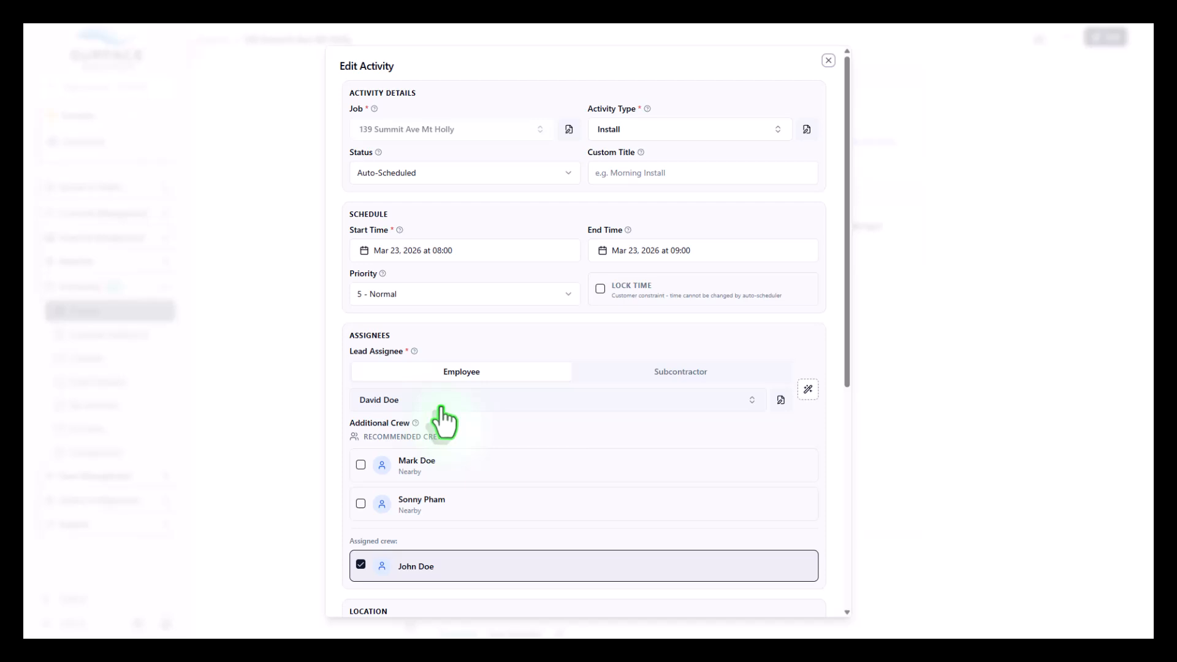
pyautogui.scroll(-6, 441, 421)
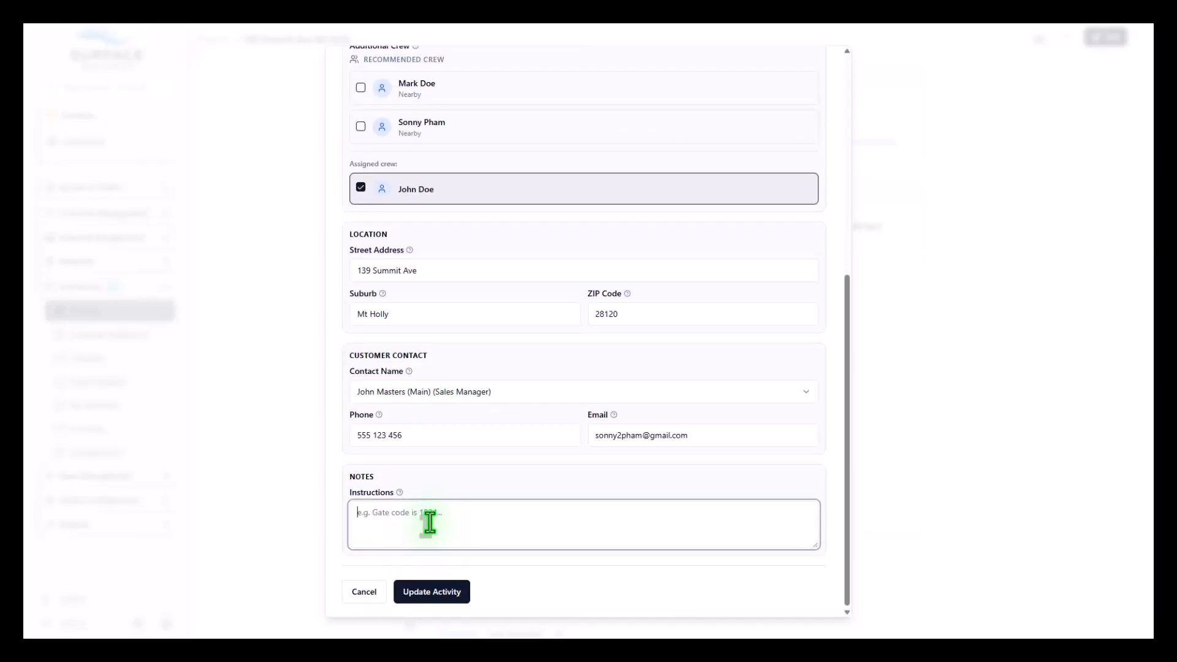
pyautogui.scroll(5, 427, 532)
pyautogui.scroll(1, 429, 523)
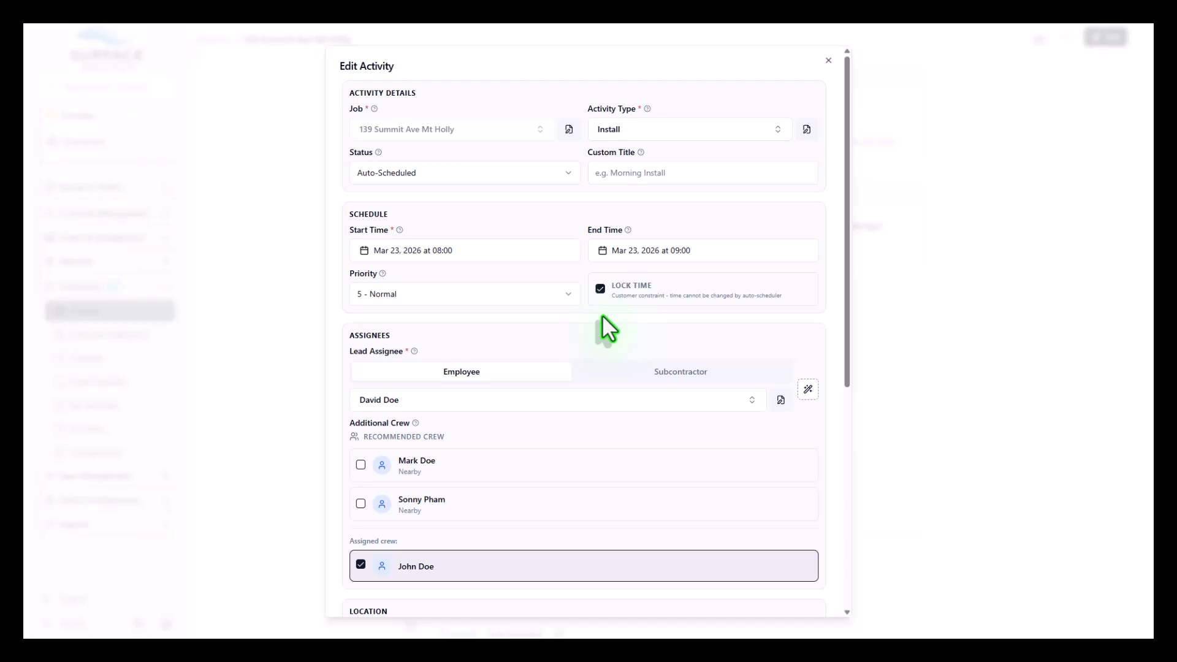
pyautogui.scroll(-6, 602, 315)
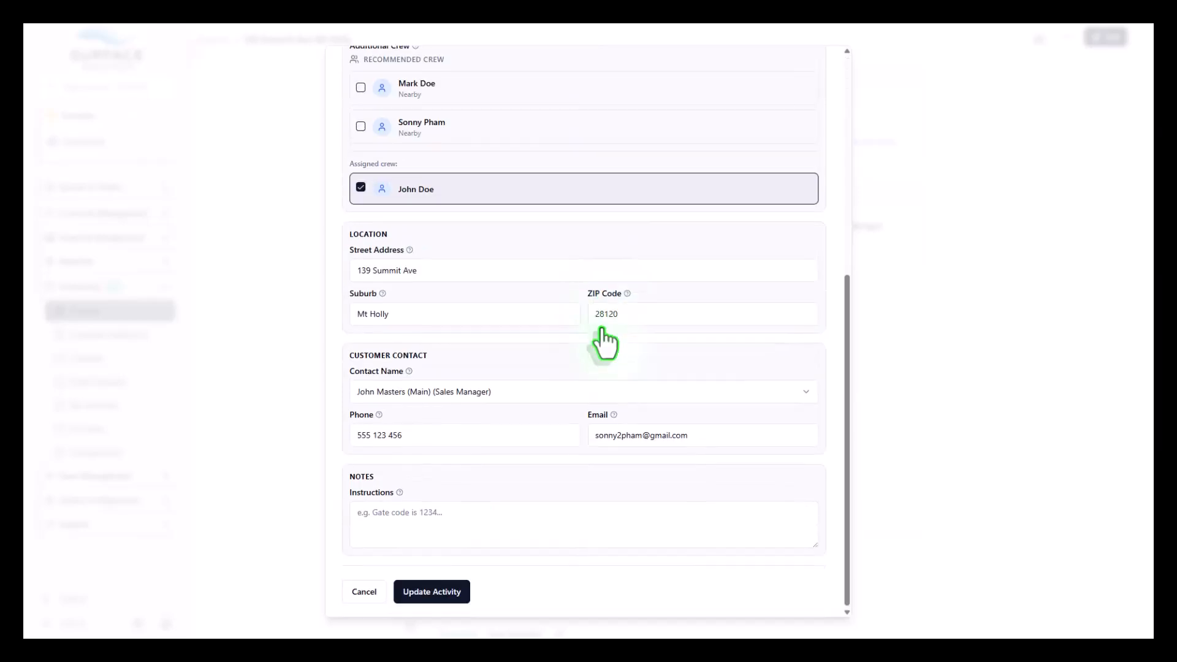
pyautogui.click(373, 592)
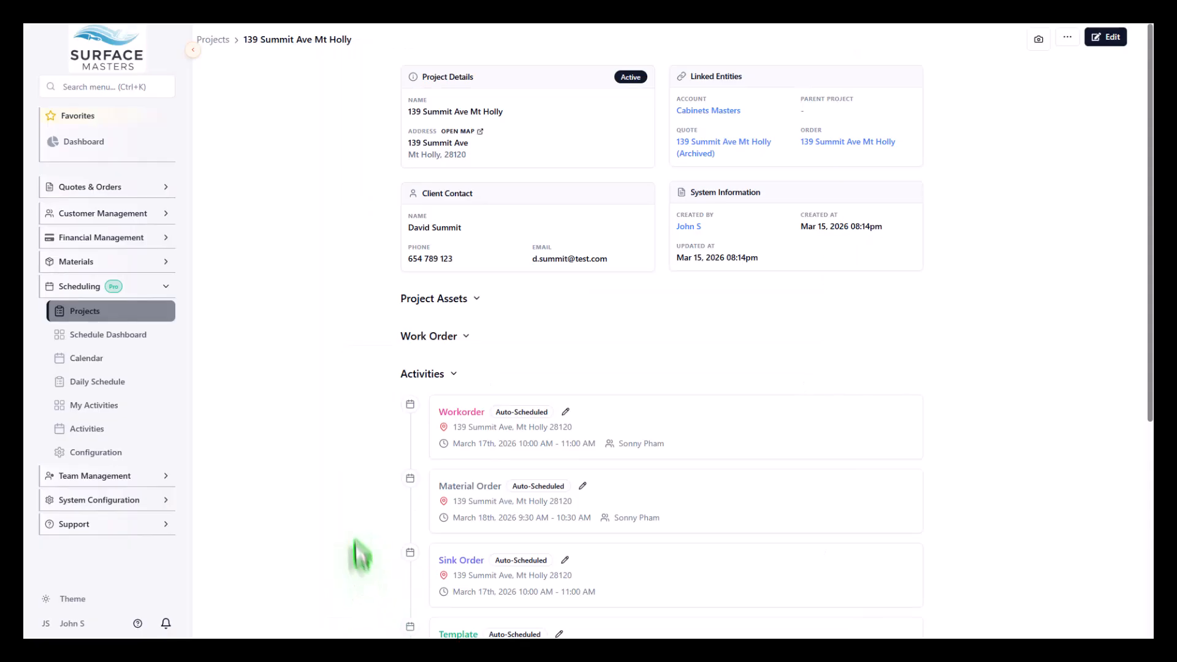
pyautogui.scroll(-5, 347, 458)
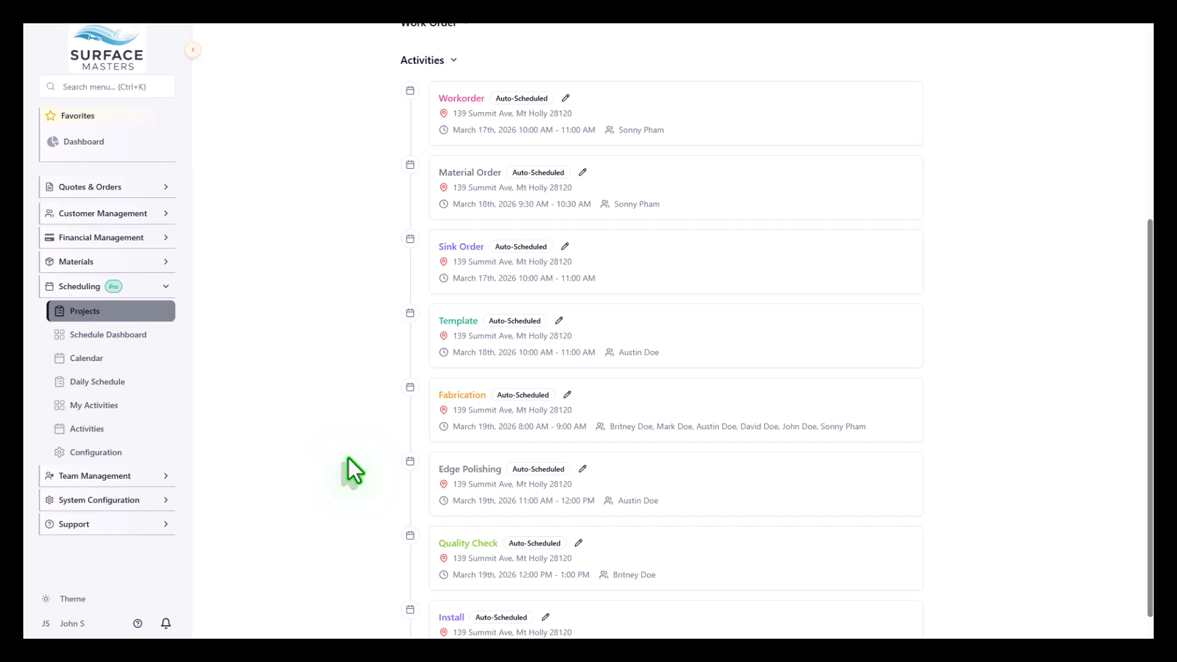
pyautogui.scroll(5, 347, 458)
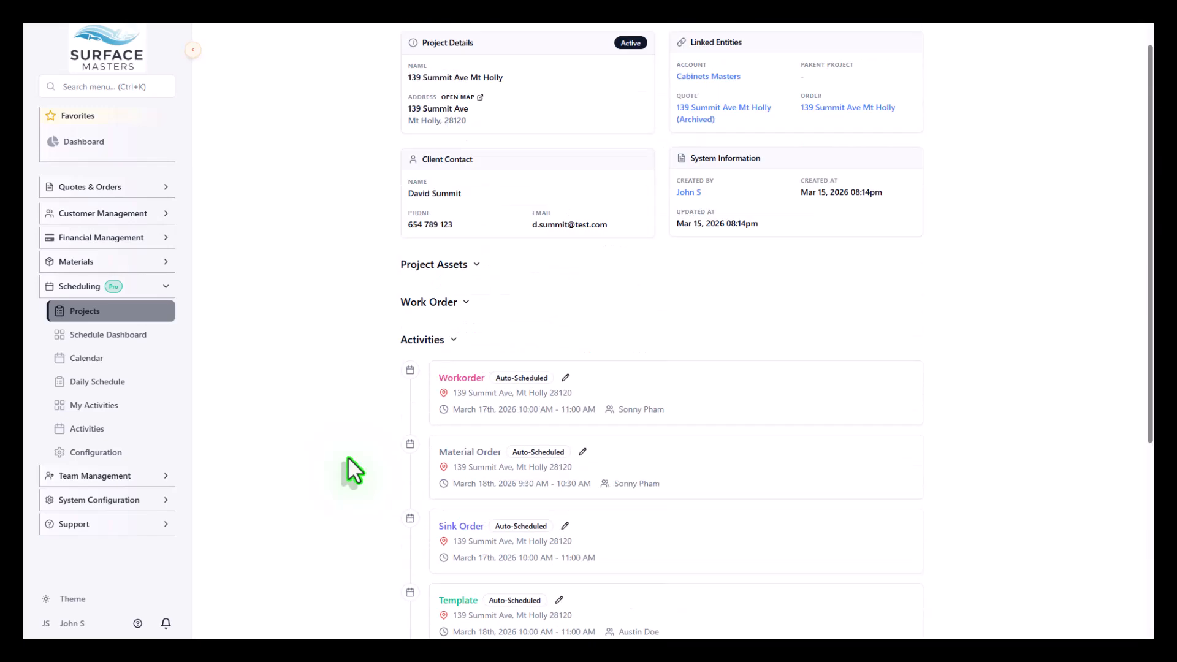